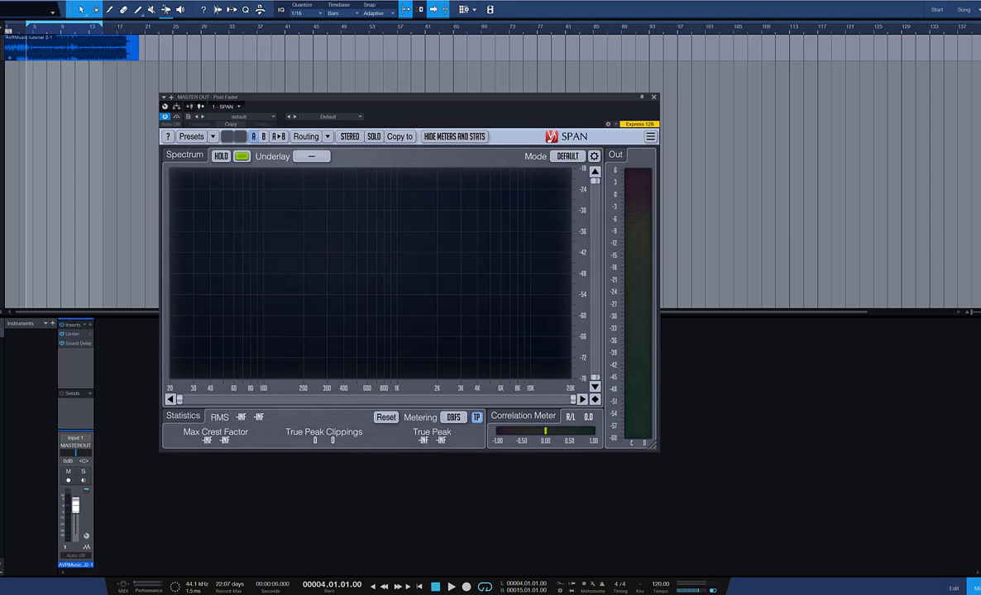
# Play the mix briefly, then change SPAN's spectrum colour from green to blue
pyautogui.press('space')
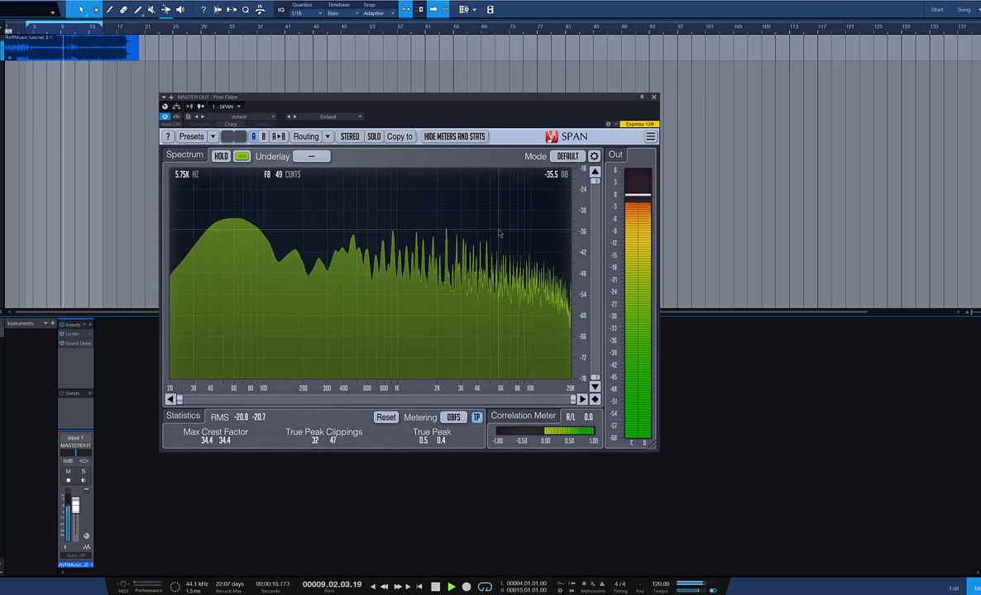
pyautogui.press('space')
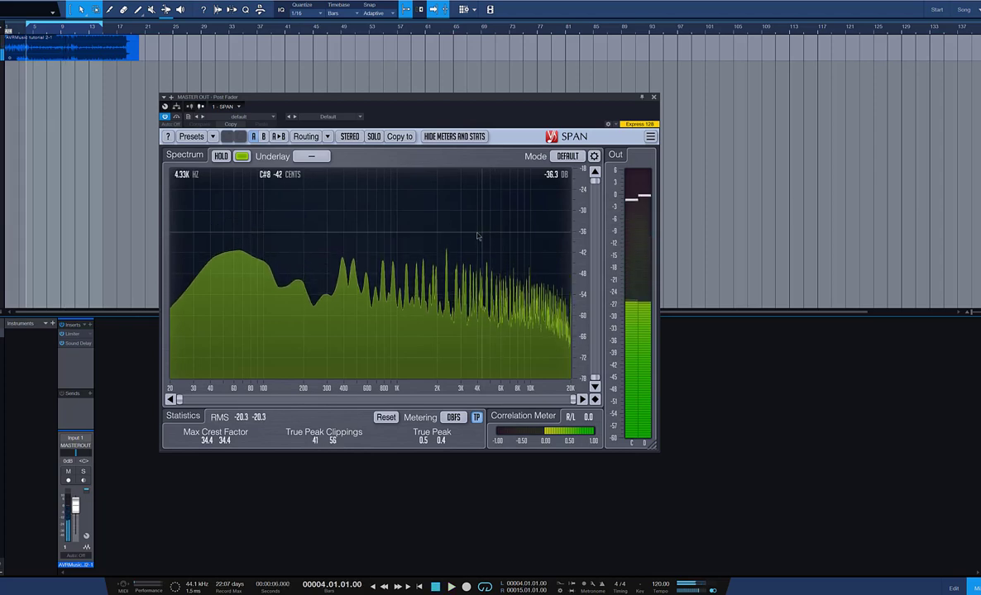
pyautogui.click(242, 157)
pyautogui.click(242, 290)
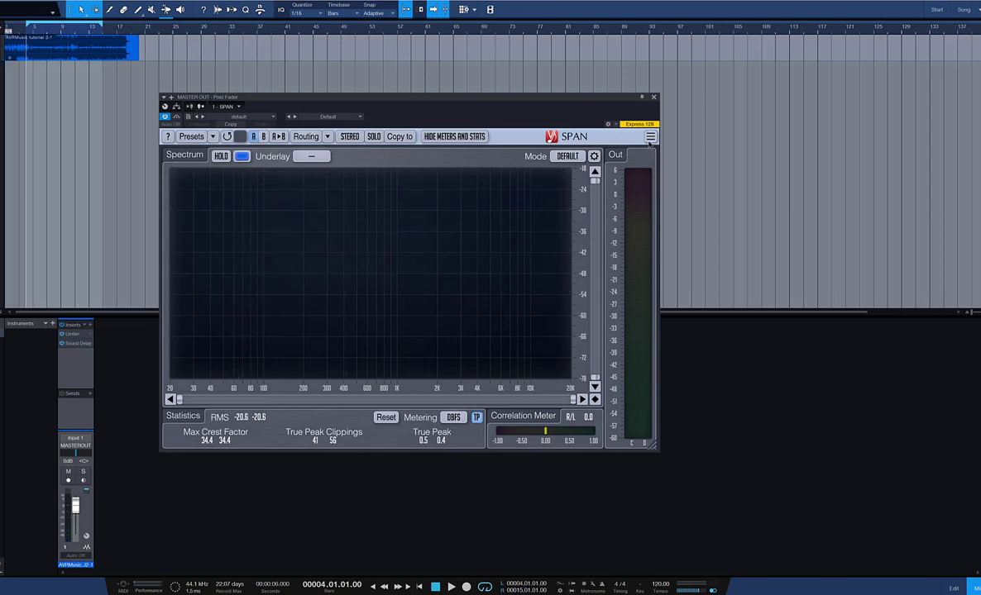
pyautogui.click(650, 137)
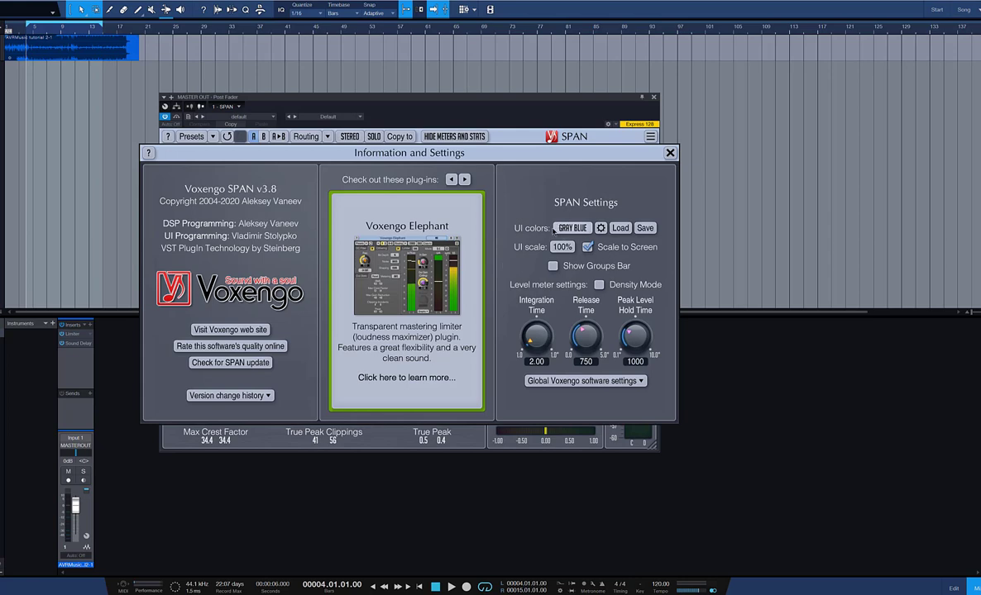
pyautogui.click(670, 153)
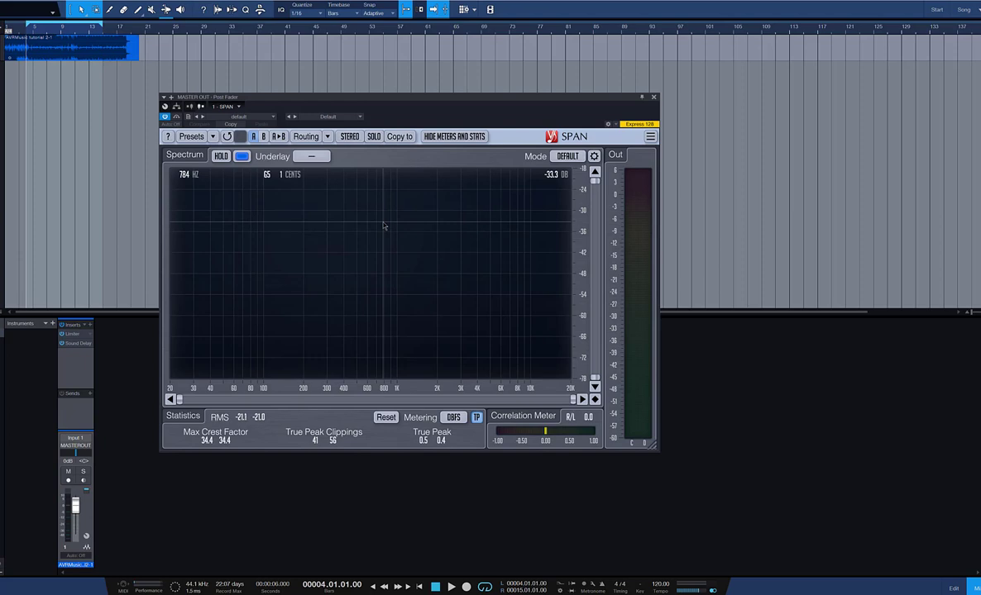
# During playback, solo the spectrum's listen band at 68 Hz and sweep it down to about 50.5 Hz
pyautogui.press('space')
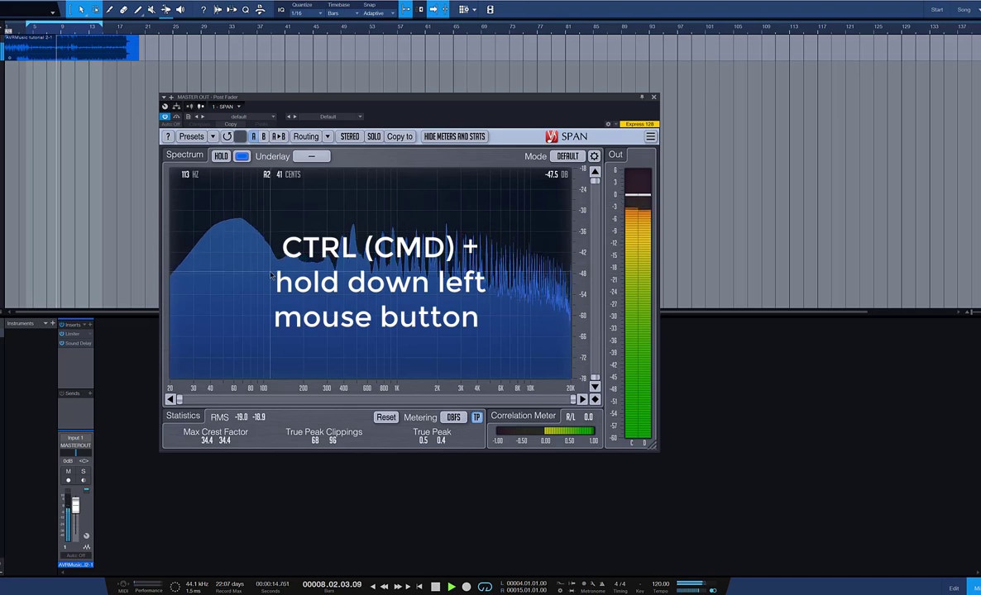
pyautogui.keyDown('ctrl'); pyautogui.click(238, 248); pyautogui.keyUp('ctrl')
pyautogui.moveTo(241, 246); pyautogui.dragTo(560, 250)
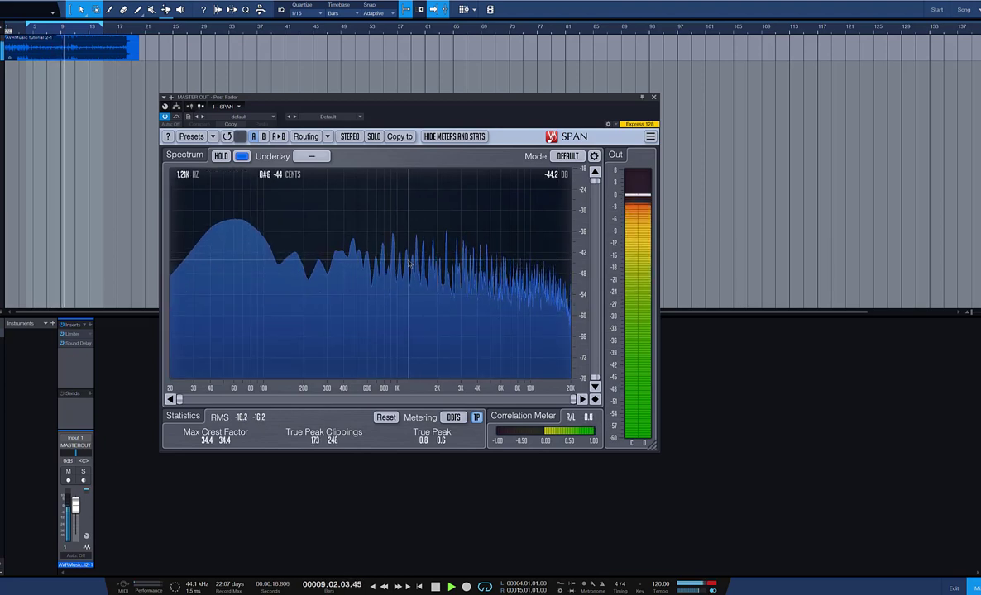
# Stop playback and set SPAN's spectrum block size to 8192 in the Mode settings
pyautogui.press('space')
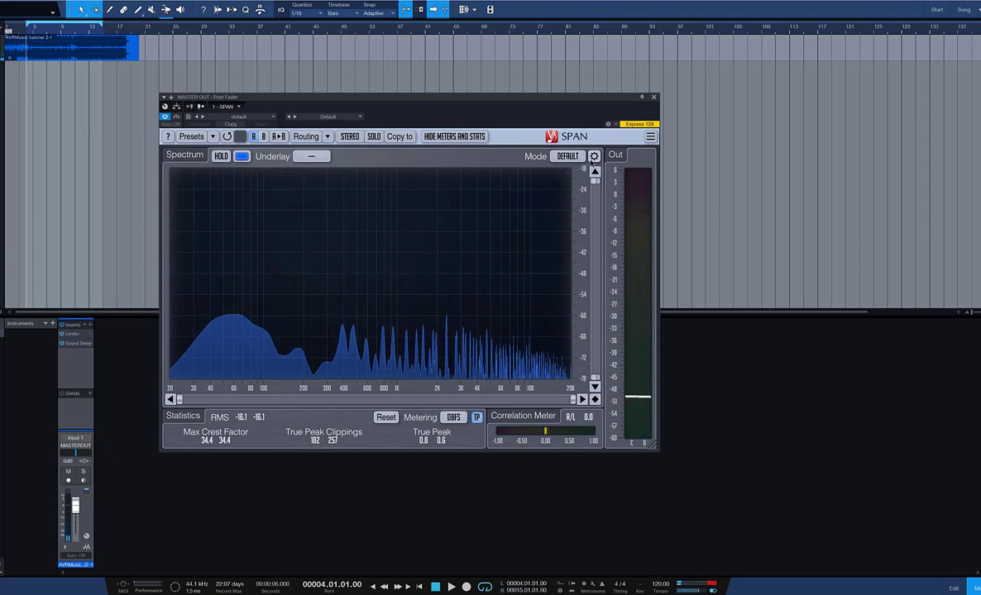
pyautogui.click(593, 157)
pyautogui.moveTo(488, 215); pyautogui.dragTo(558, 113)
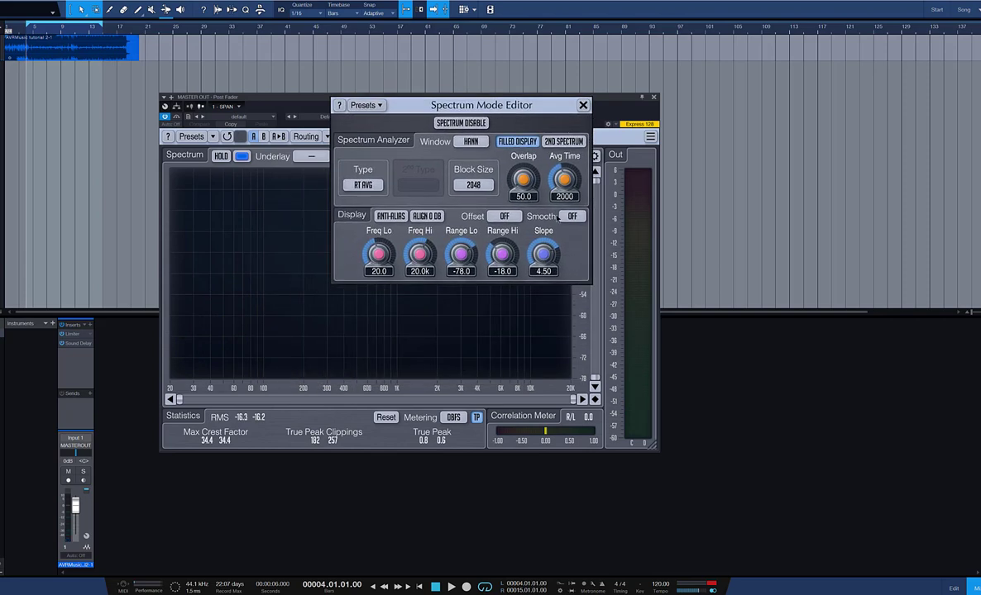
pyautogui.click(473, 185)
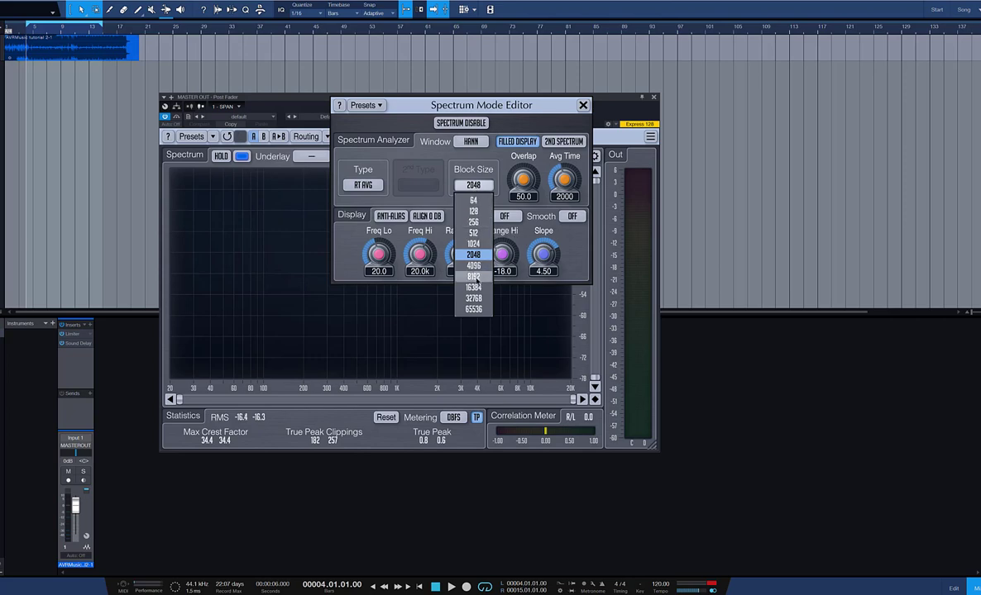
pyautogui.click(474, 277)
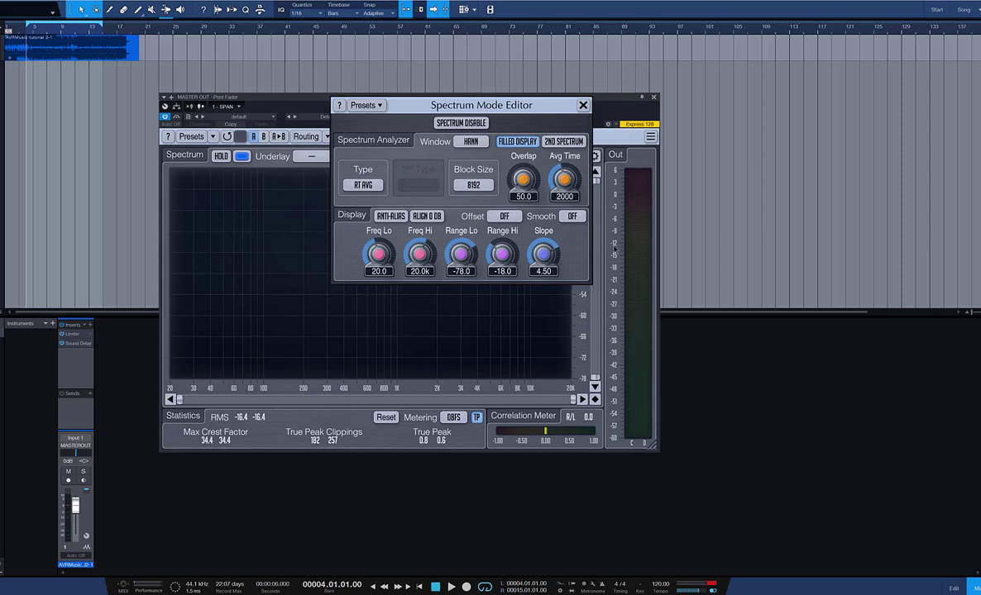
# Set spectrum smoothing to 1/3 octave and replay the mix to see the smoothed curve
pyautogui.press('space')
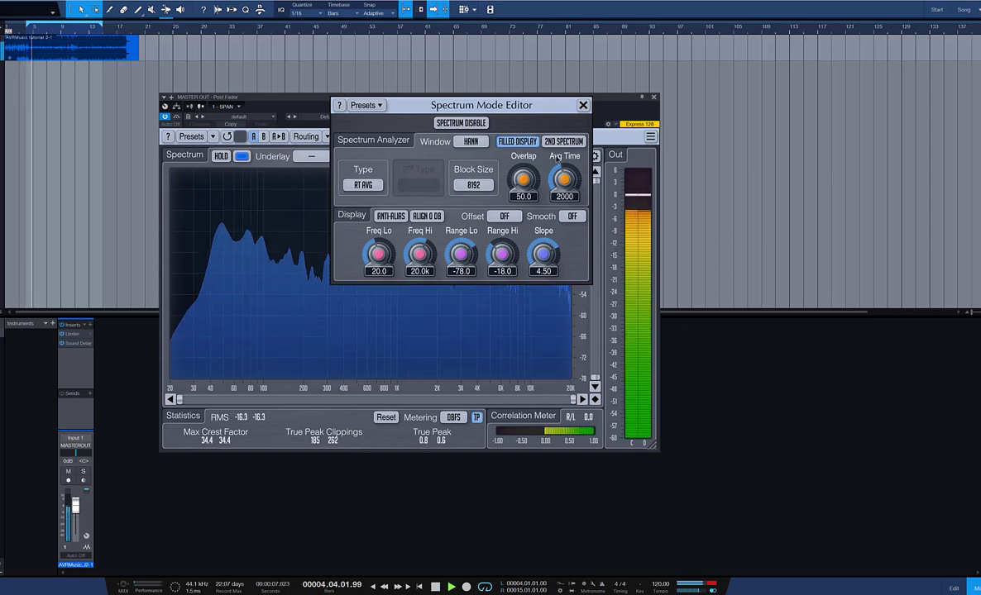
pyautogui.moveTo(496, 105); pyautogui.dragTo(767, 113)
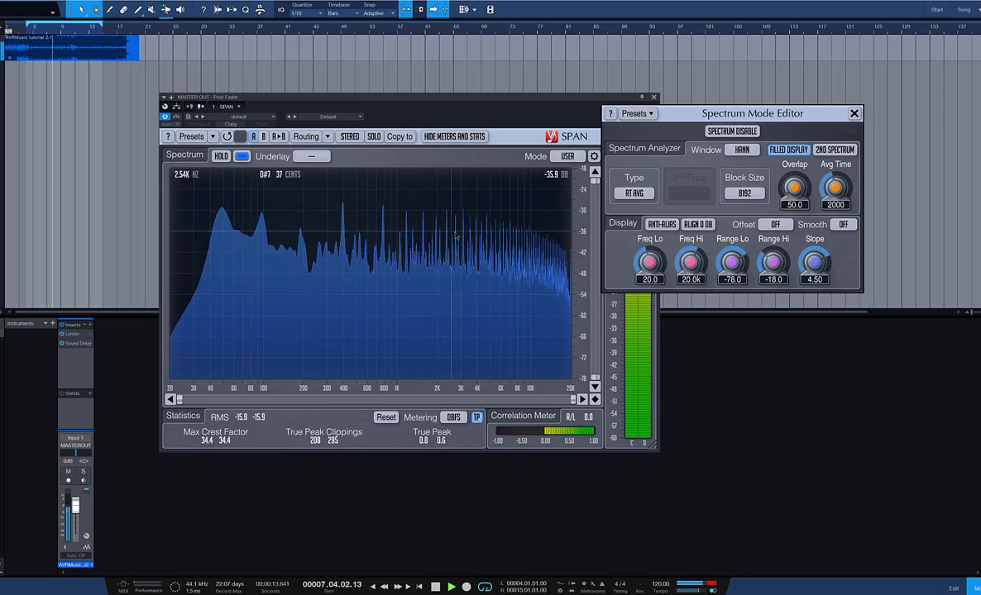
pyautogui.moveTo(815, 184); pyautogui.dragTo(545, 168)
pyautogui.press('space')
pyautogui.press('space')
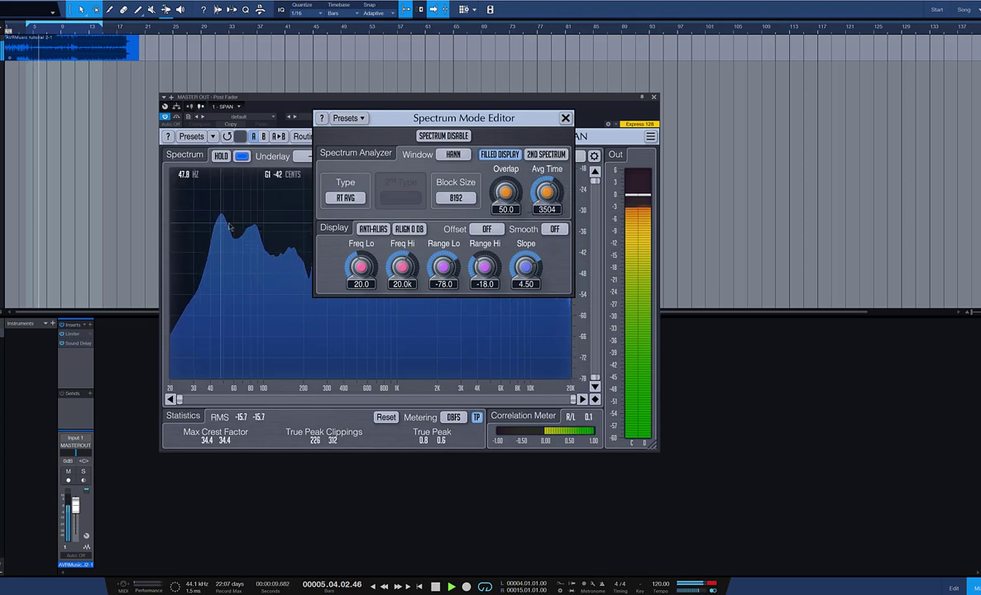
pyautogui.press('space')
pyautogui.click(555, 231)
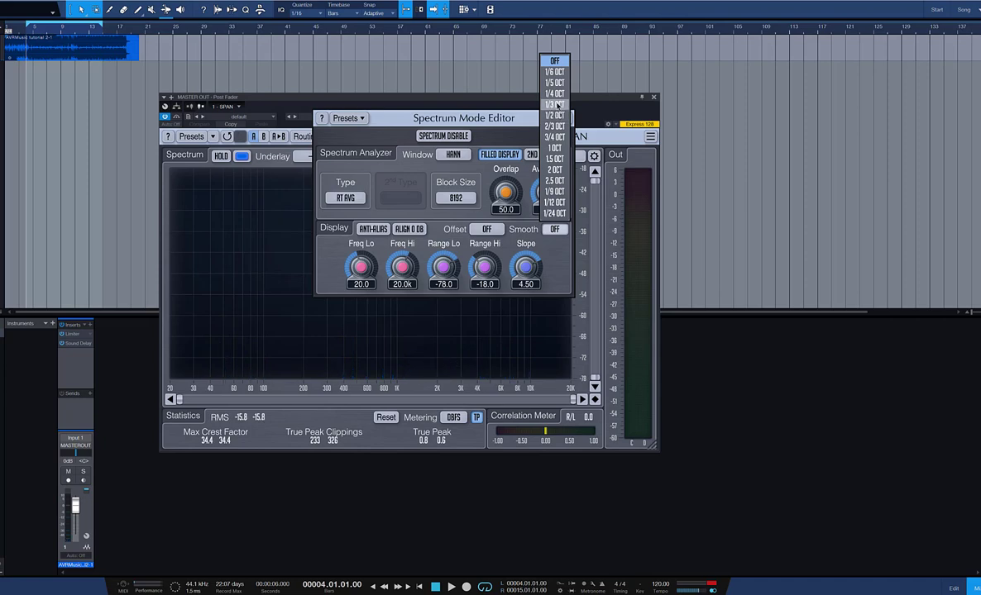
pyautogui.click(555, 103)
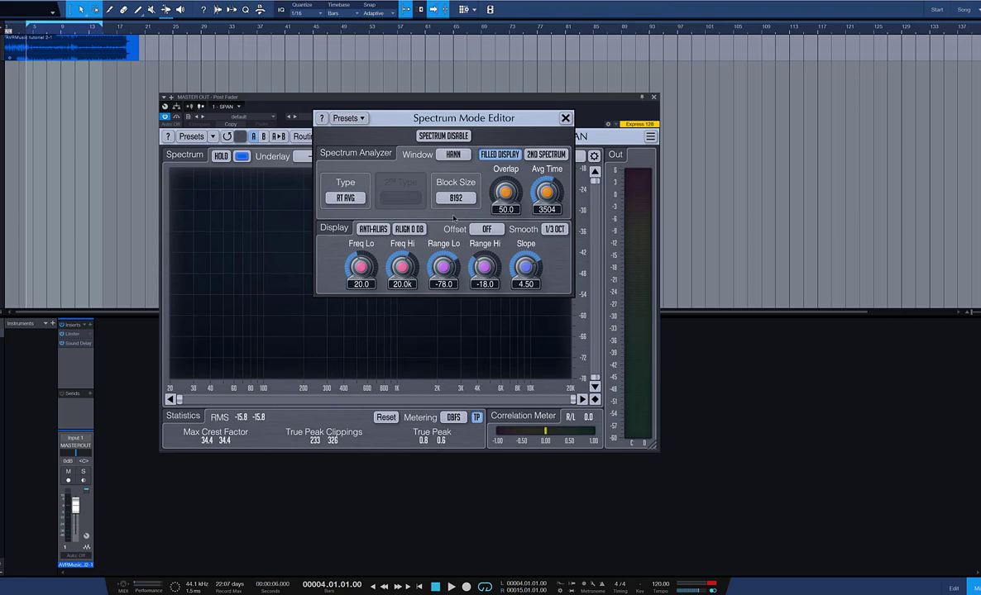
pyautogui.press('space')
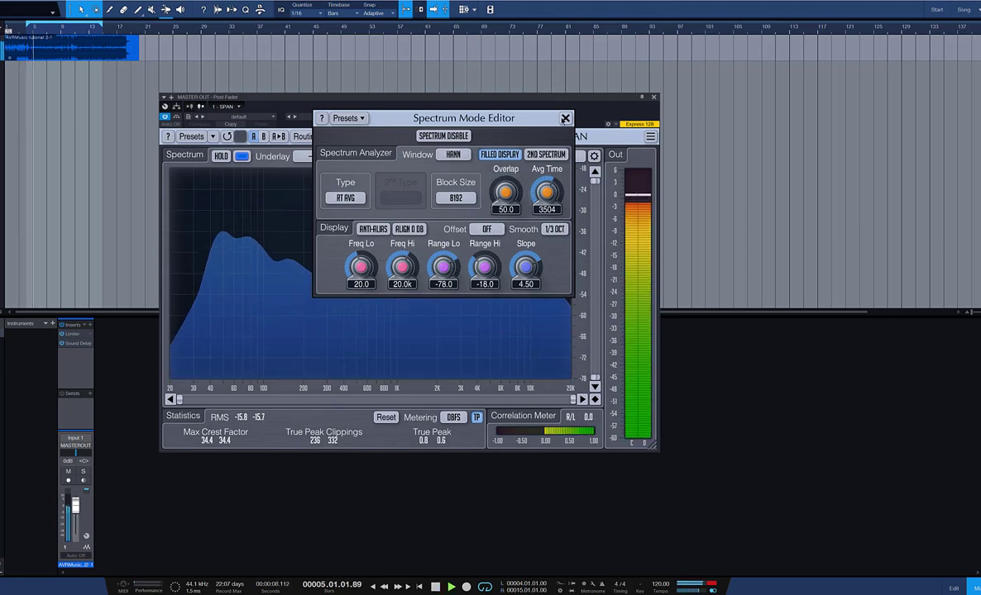
# Close the Mode settings, replay the mix, freeze the spectrum with HOLD, then stop playback
pyautogui.click(564, 117)
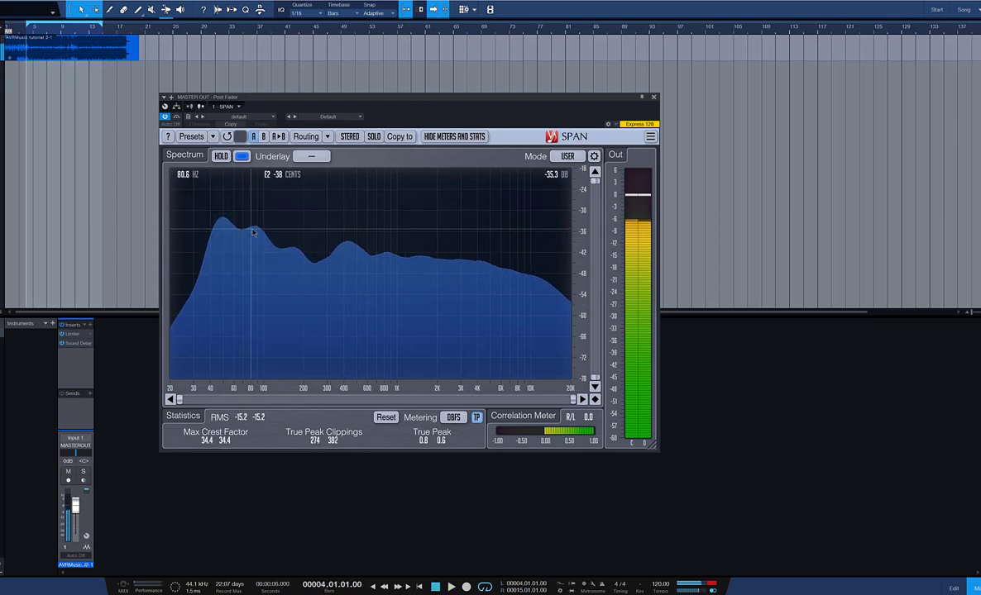
pyautogui.press('space')
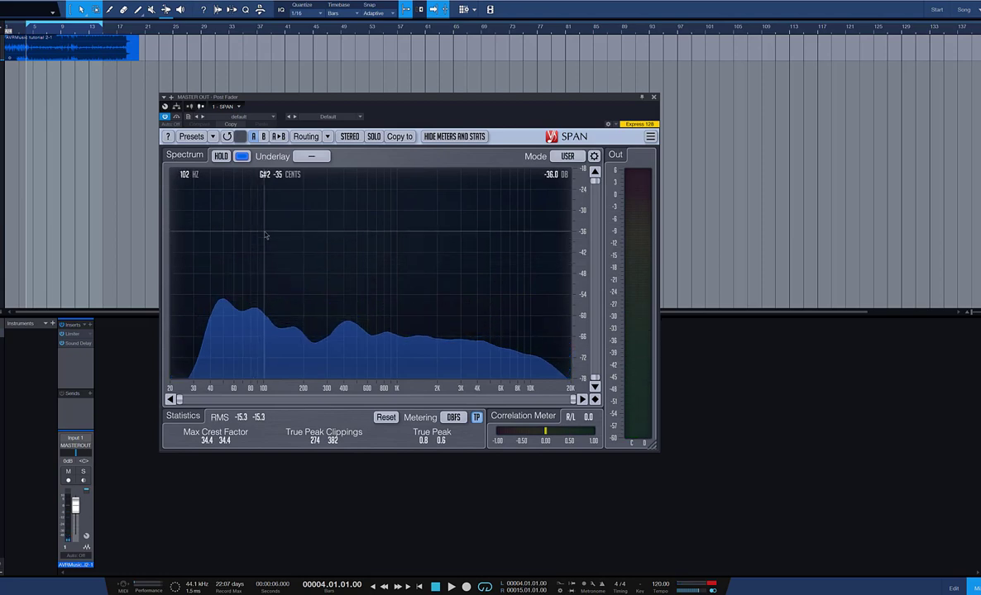
pyautogui.press('space')
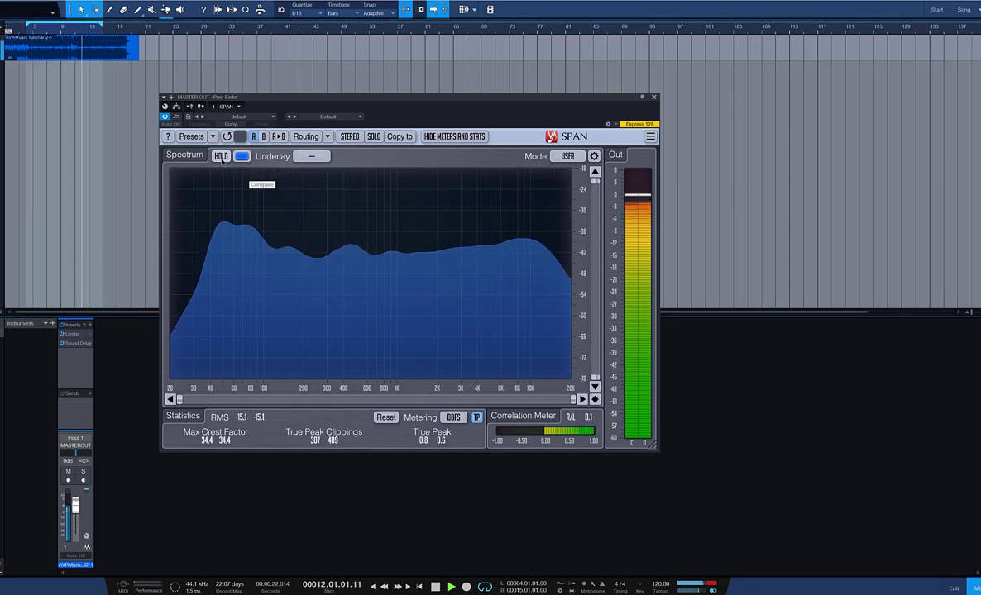
pyautogui.click(220, 156)
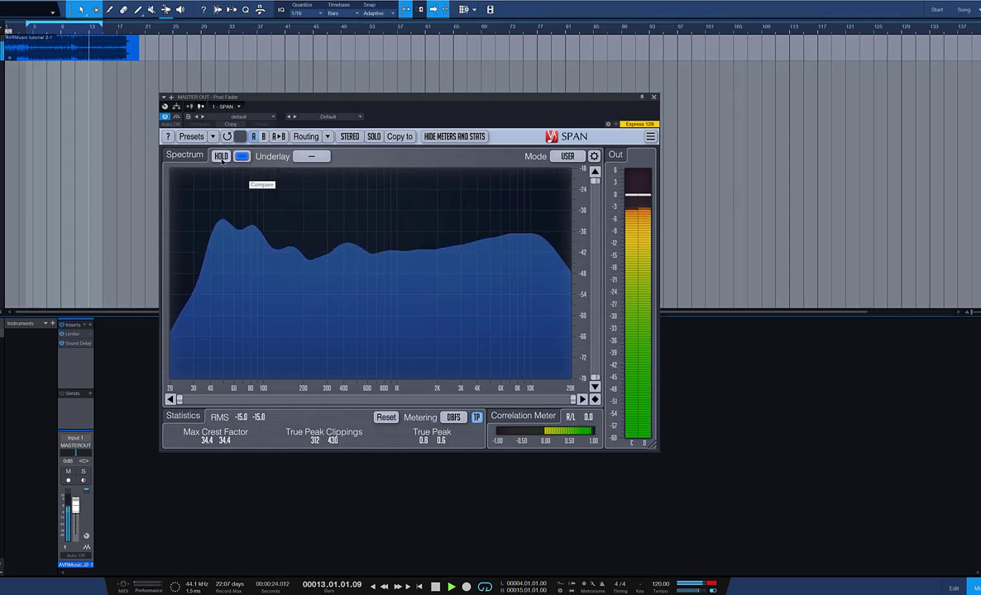
pyautogui.press('space')
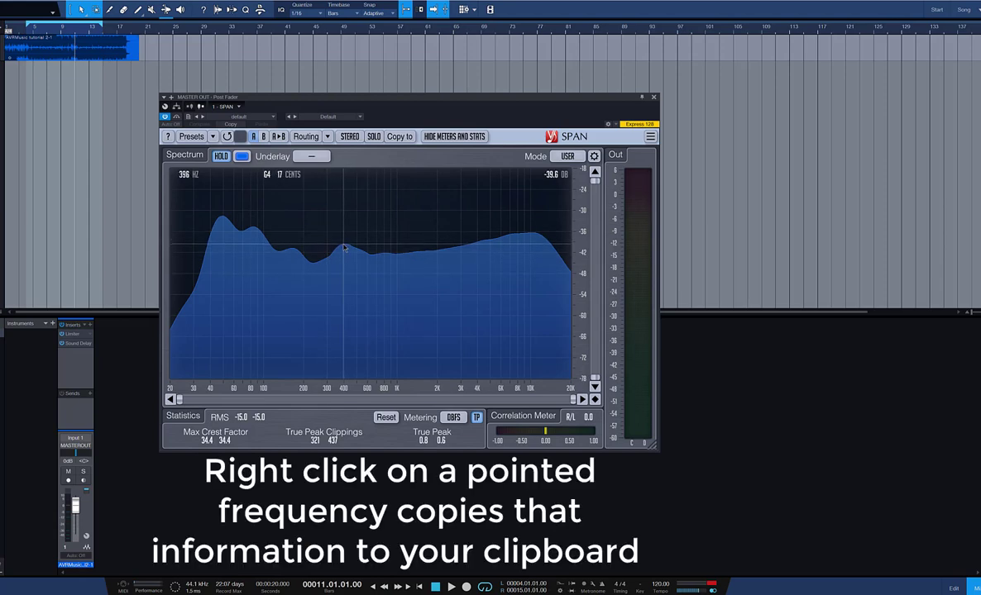
# Right-click a point on SPAN's spectrum to copy its frequency to the clipboard
pyautogui.rightClick(344, 248)
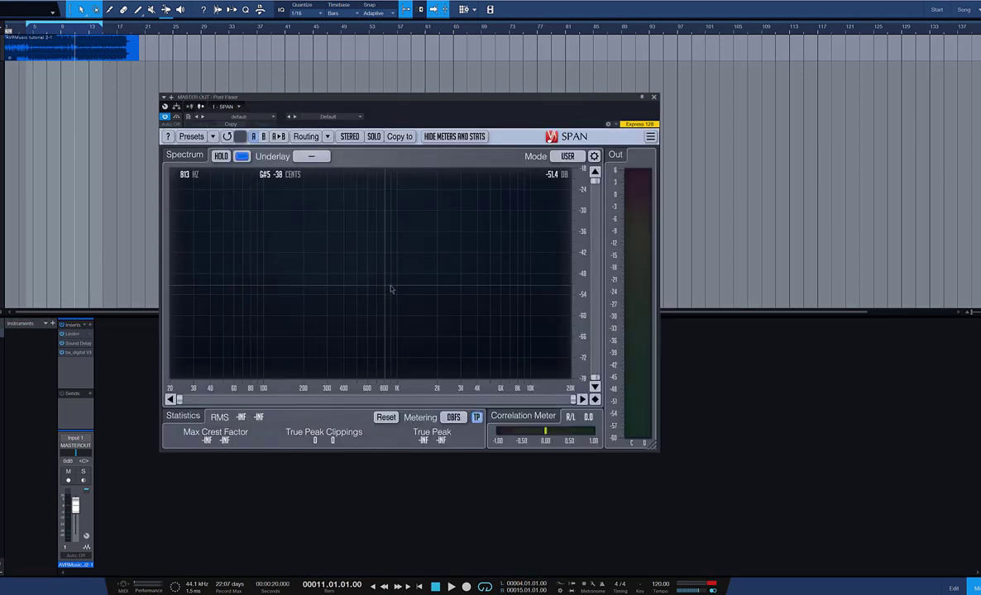
# Set SPAN's routing to Mid-Side Stereo with SIDE as underlay, then play from bar 5
pyautogui.click(653, 97)
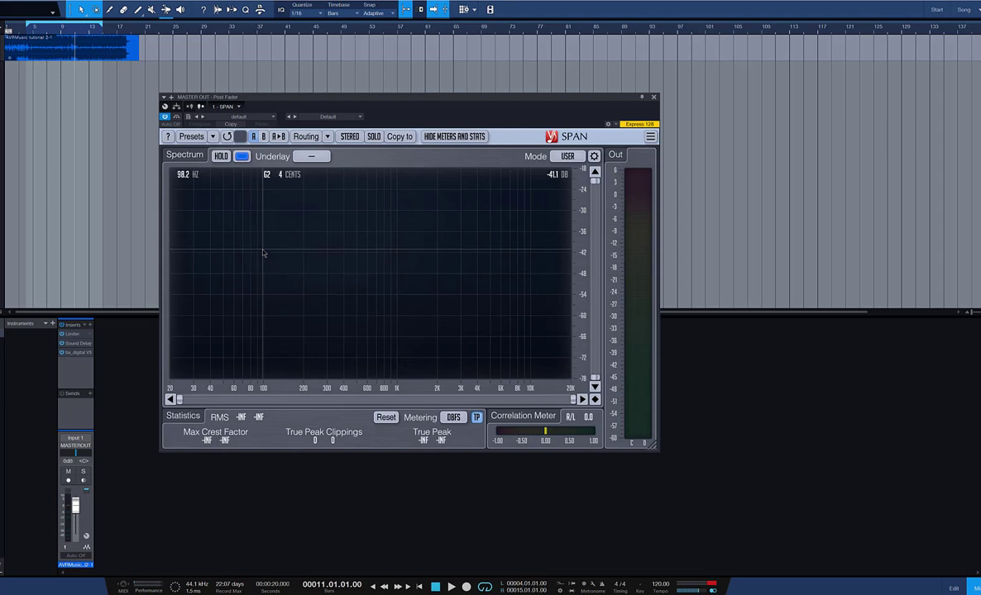
pyautogui.click(327, 136)
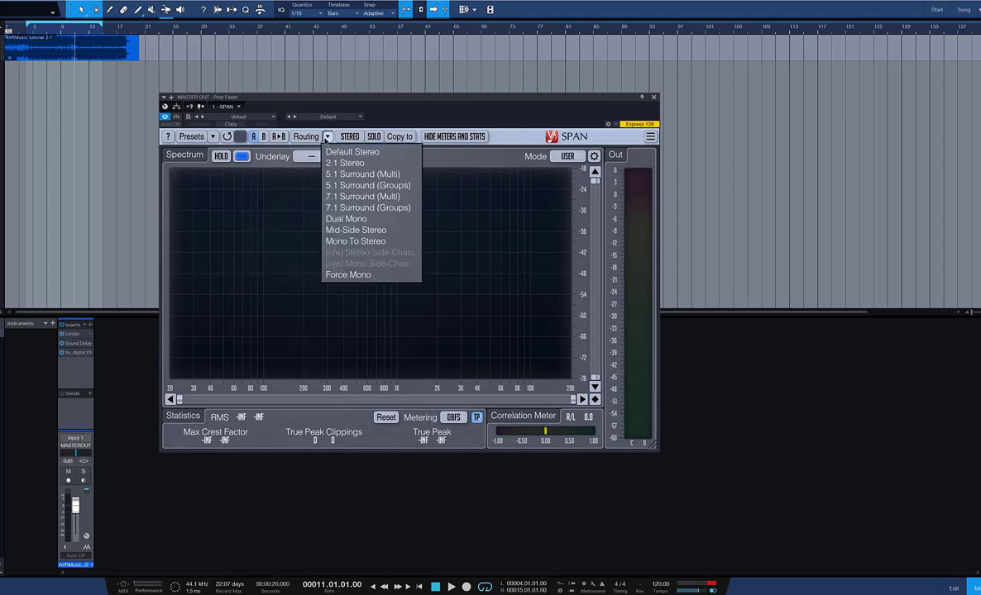
pyautogui.click(358, 231)
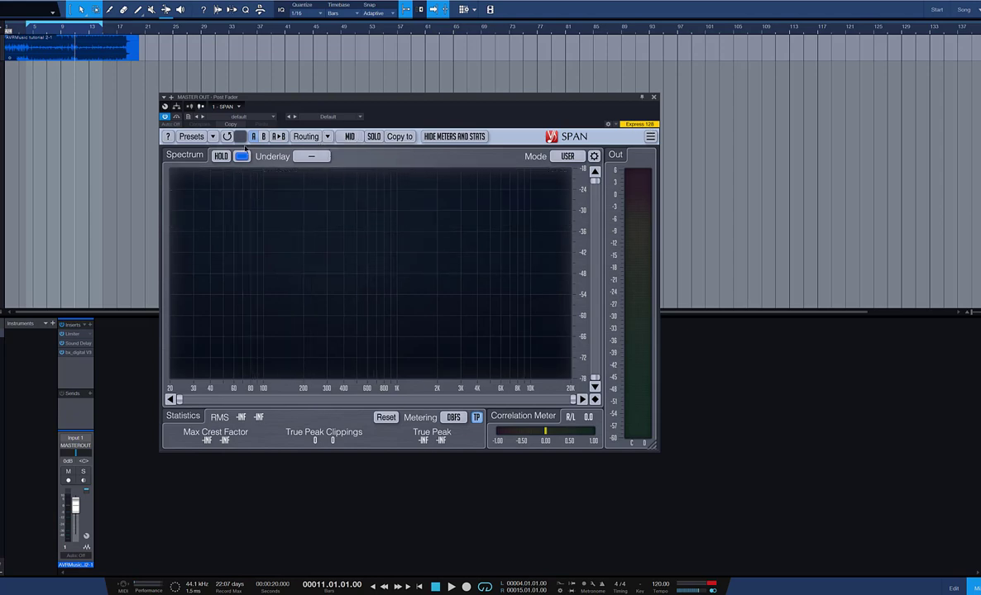
pyautogui.click(313, 157)
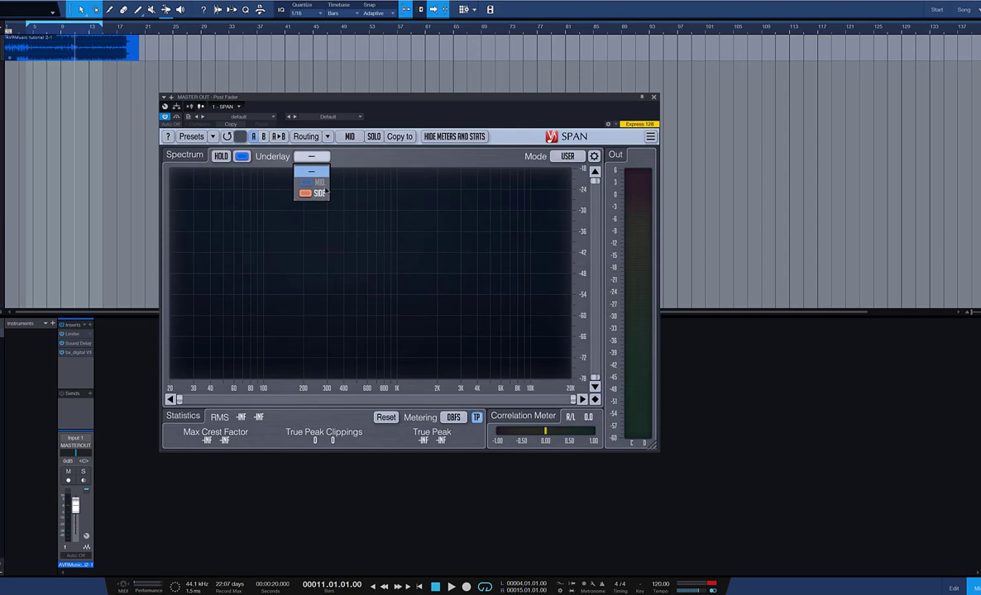
pyautogui.click(316, 195)
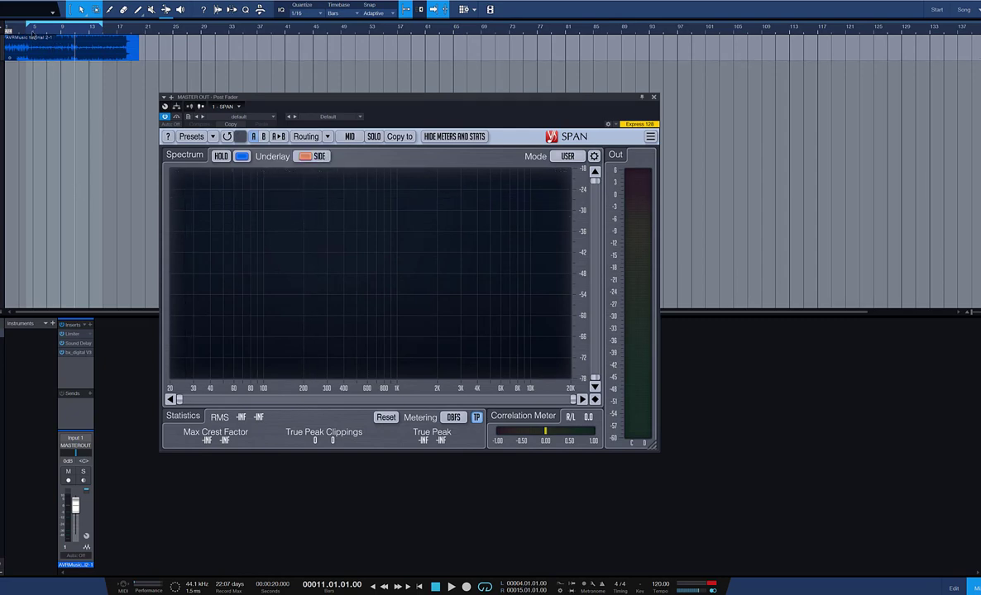
pyautogui.press('space')
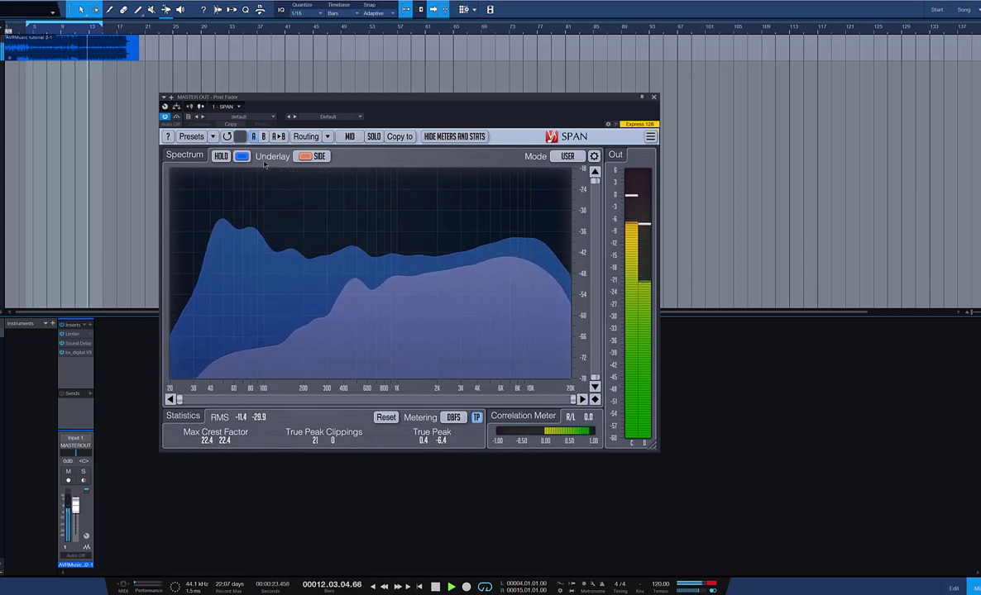
# Reopen the Underlay list, keep SIDE selected, and stop playback at bar 5
pyautogui.click(311, 156)
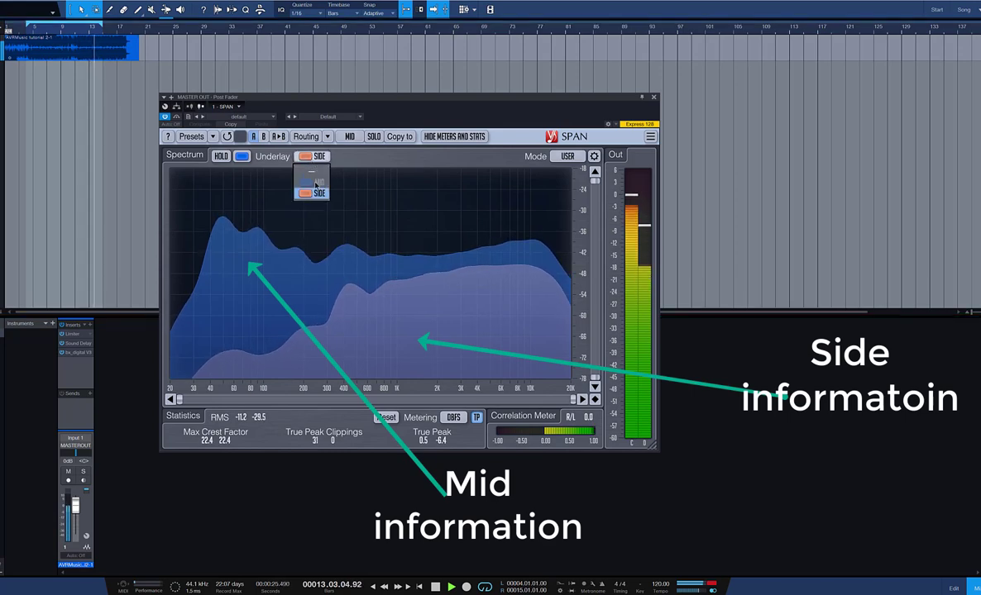
pyautogui.click(316, 193)
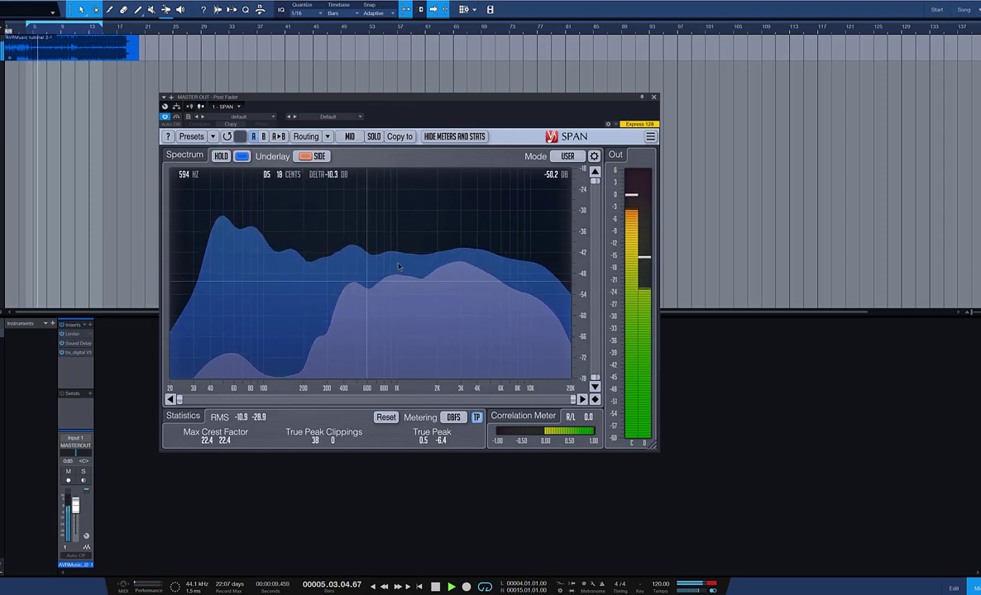
pyautogui.press('space')
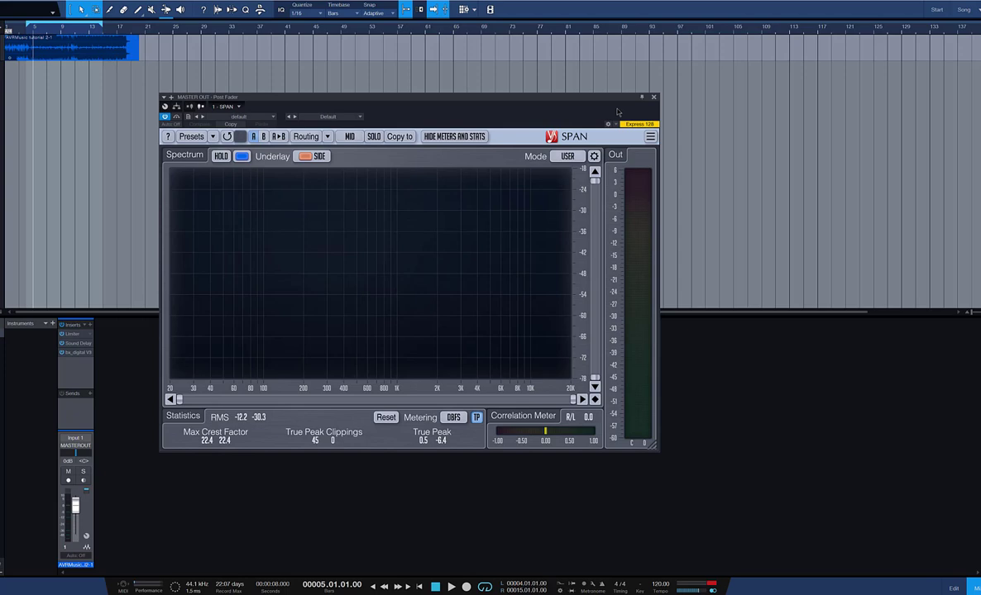
# Move SPAN aside, check the bx_digital V3 insert on the master, then play the mix
pyautogui.moveTo(639, 103); pyautogui.dragTo(687, 91)
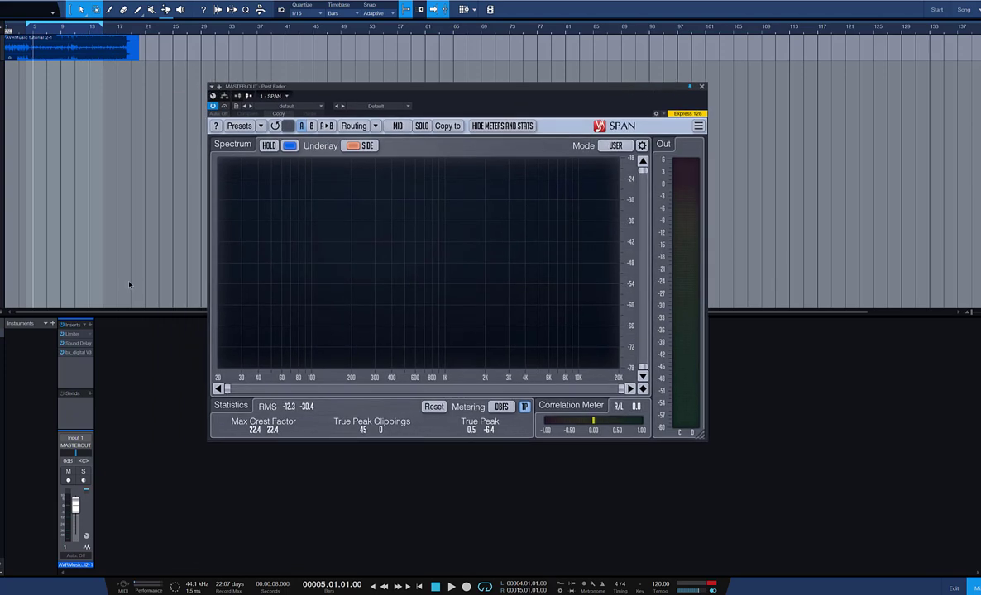
pyautogui.click(80, 355)
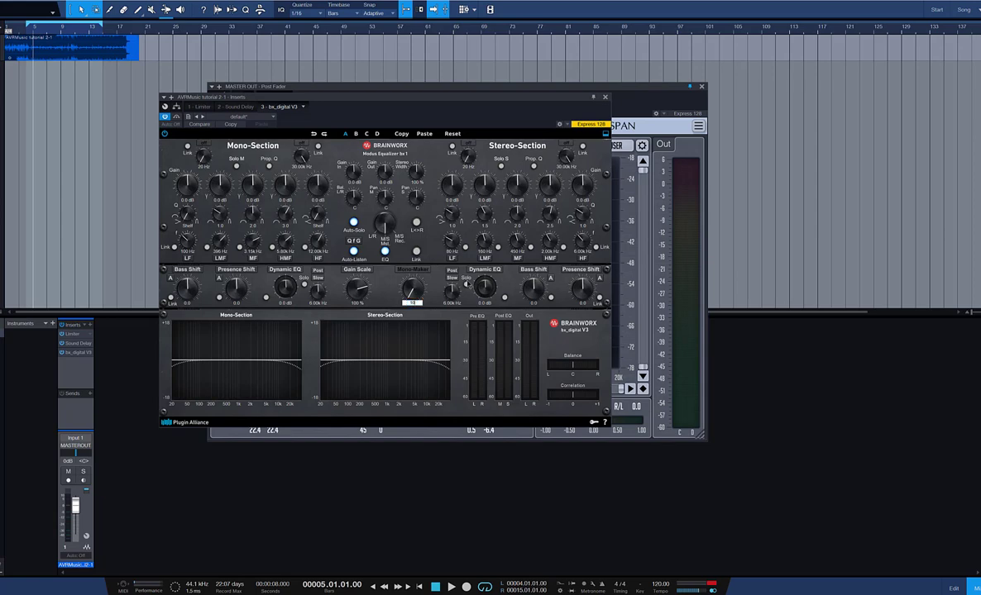
pyautogui.click(604, 97)
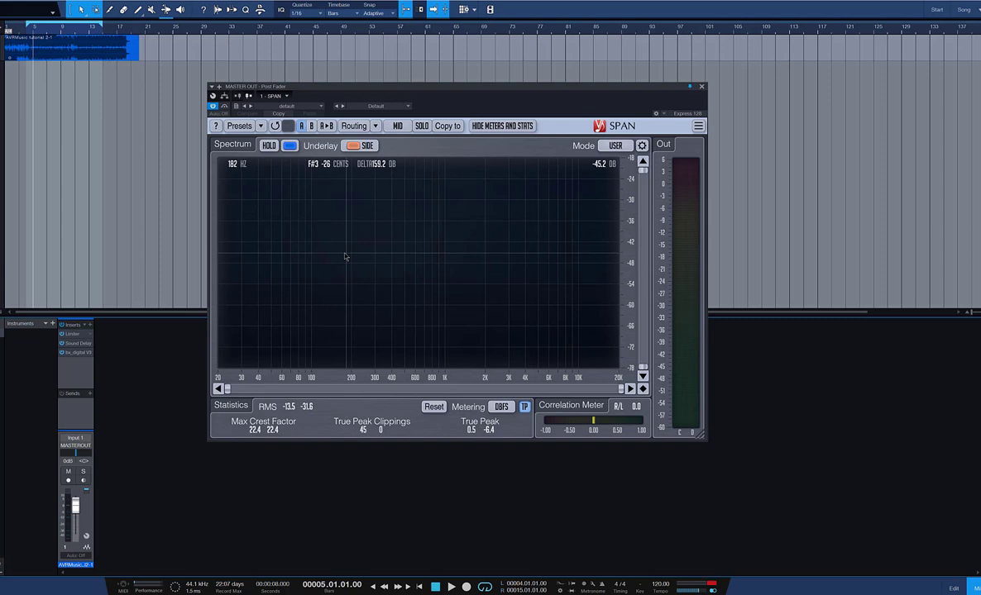
pyautogui.press('space')
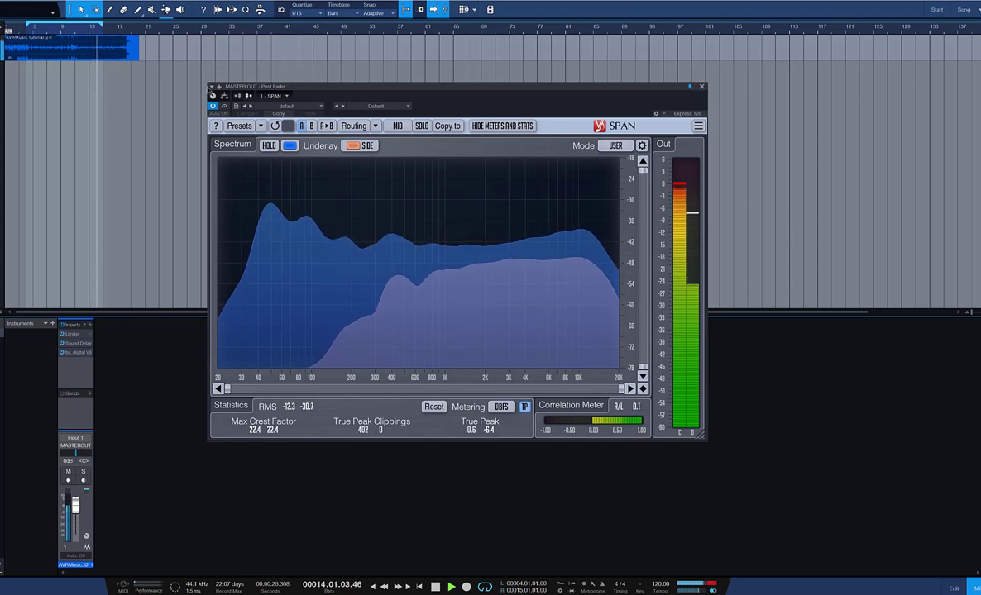
# Stop playback at bar 12 once the mid and side spectra have been reviewed
pyautogui.press('space')
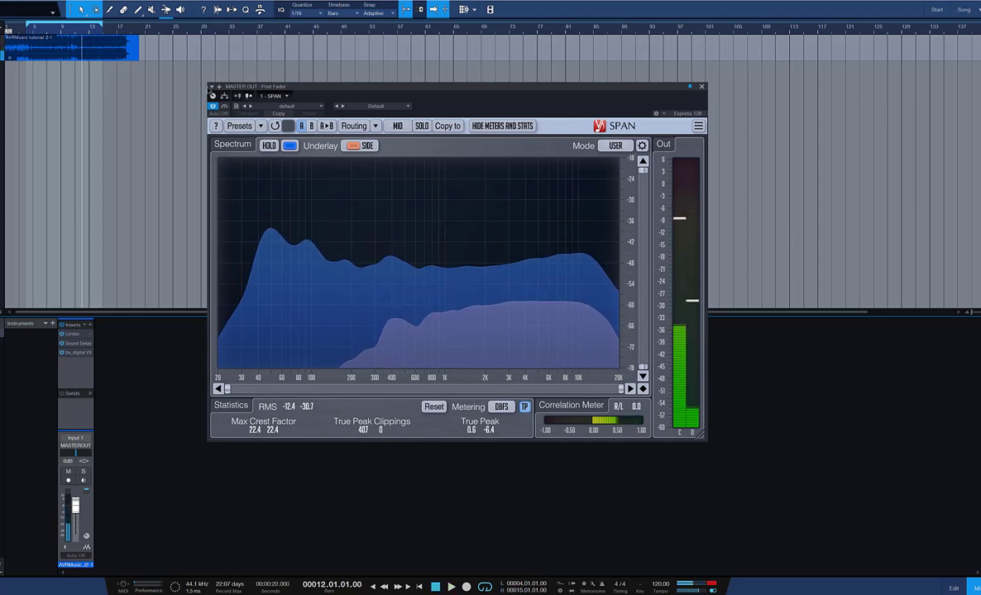